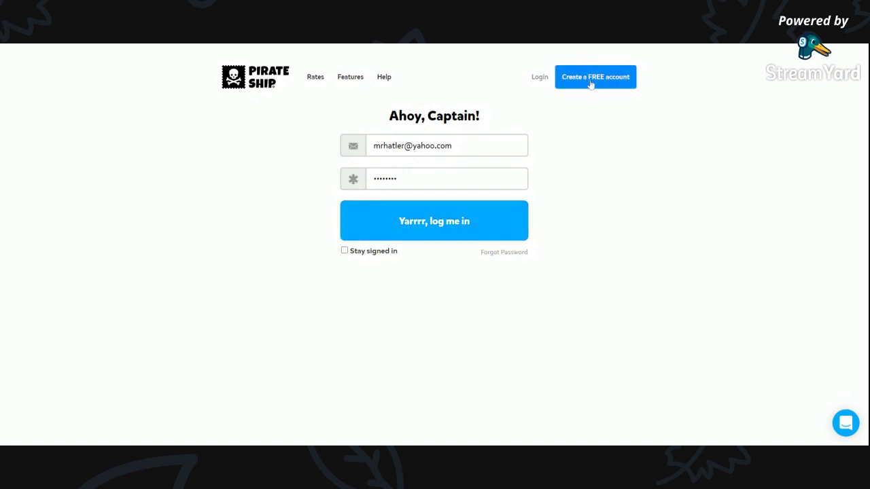
Log in to the account and open the Account Settings.
click(445, 231)
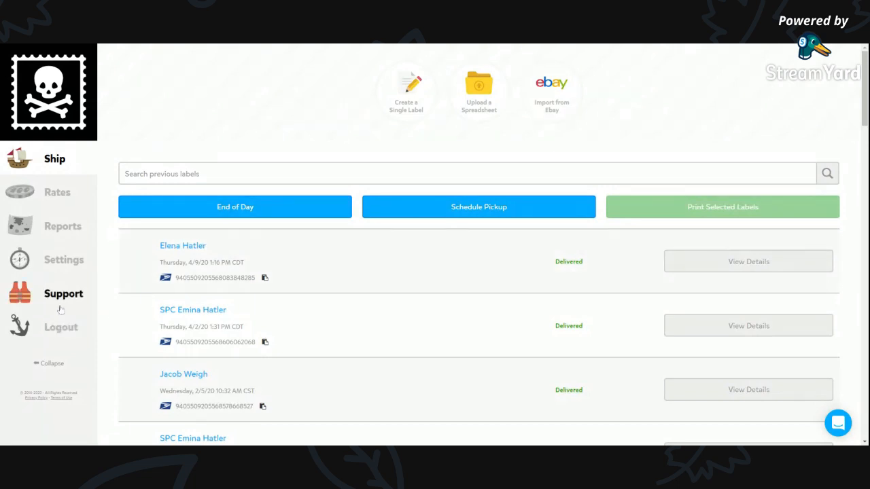
click(67, 268)
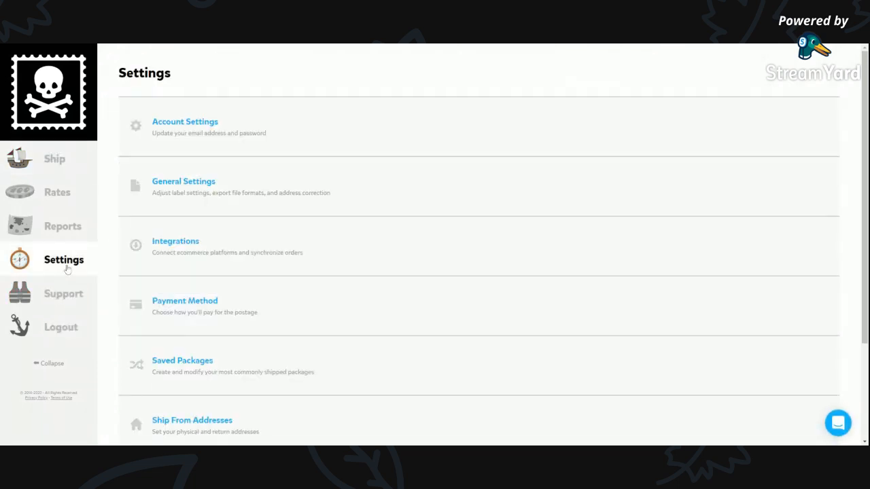
click(168, 123)
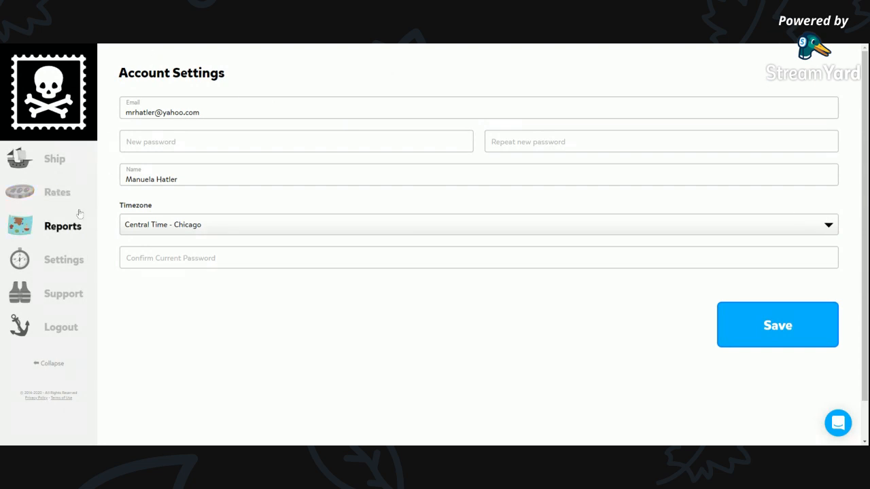
Open the General Settings and review the label, download and address correction options.
click(79, 264)
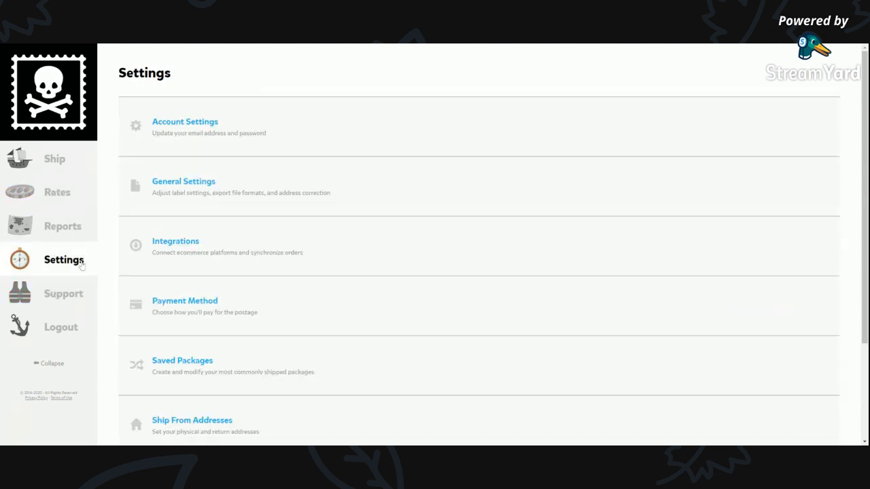
click(210, 185)
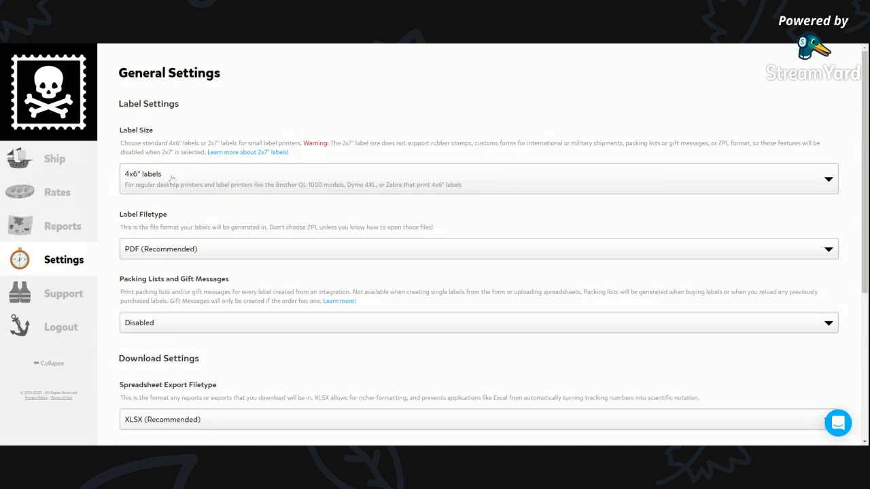
scroll(216, 208, down, 2)
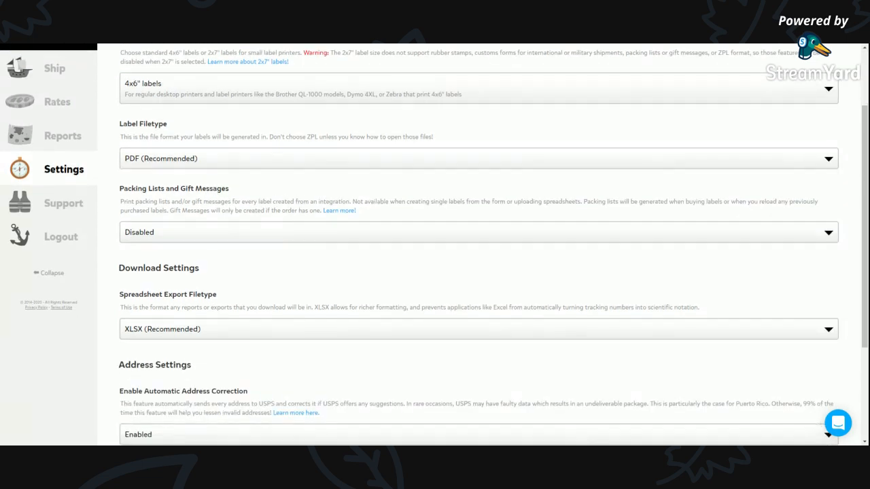
scroll(270, 213, down, 2)
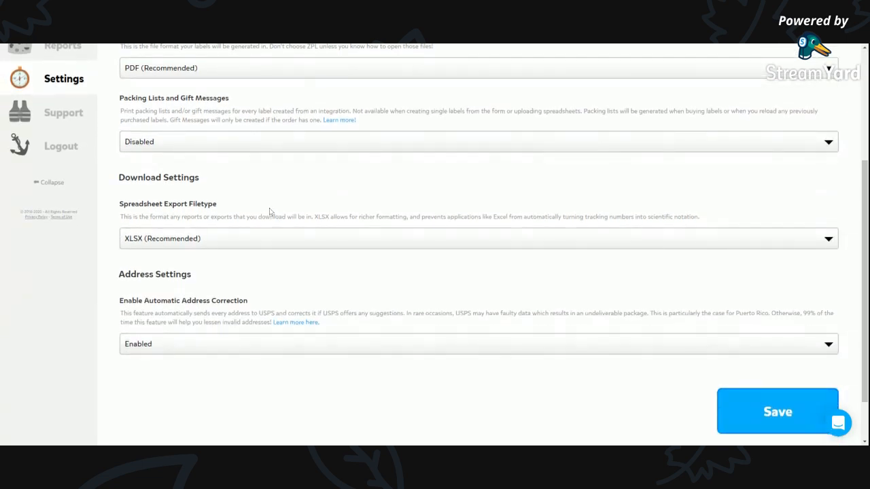
scroll(268, 285, up, 4)
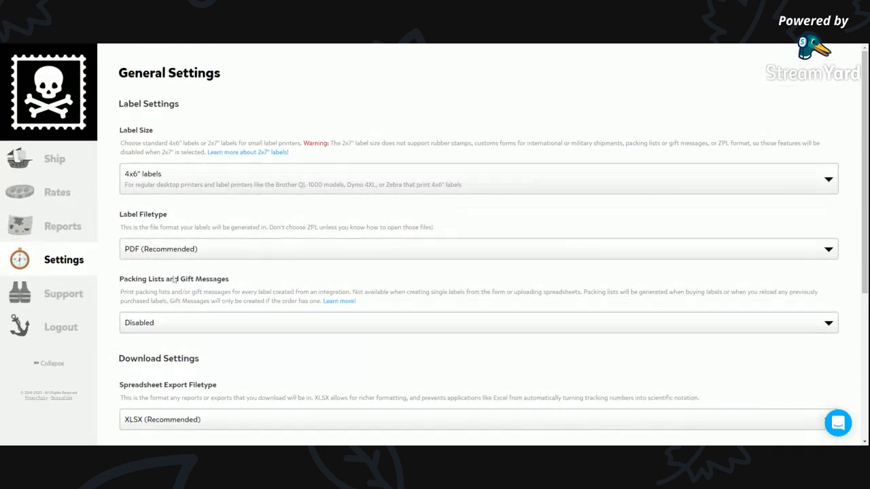
Open the Integrations settings and view which e-commerce platforms can be connected as a new source.
click(57, 267)
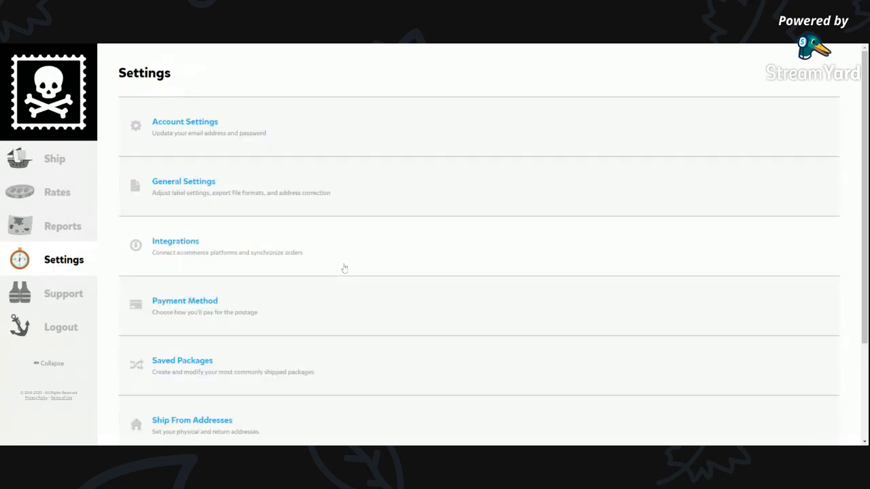
scroll(344, 268, down, 3)
scroll(342, 262, up, 3)
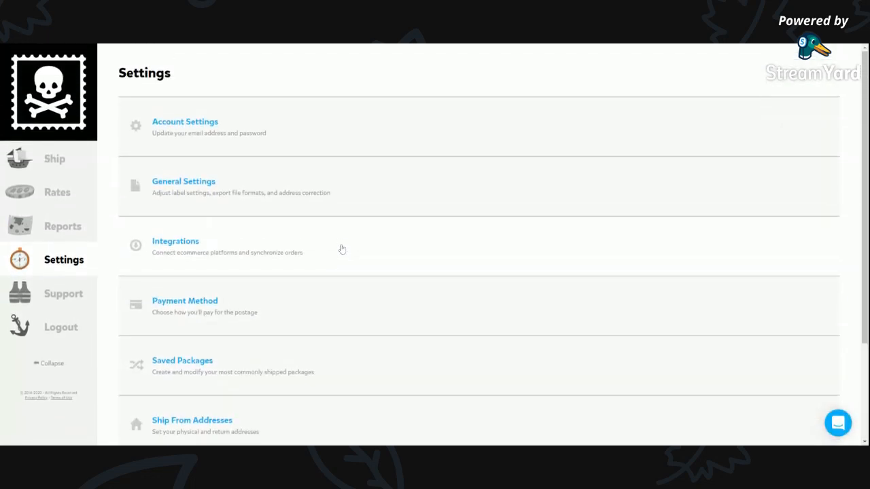
click(178, 243)
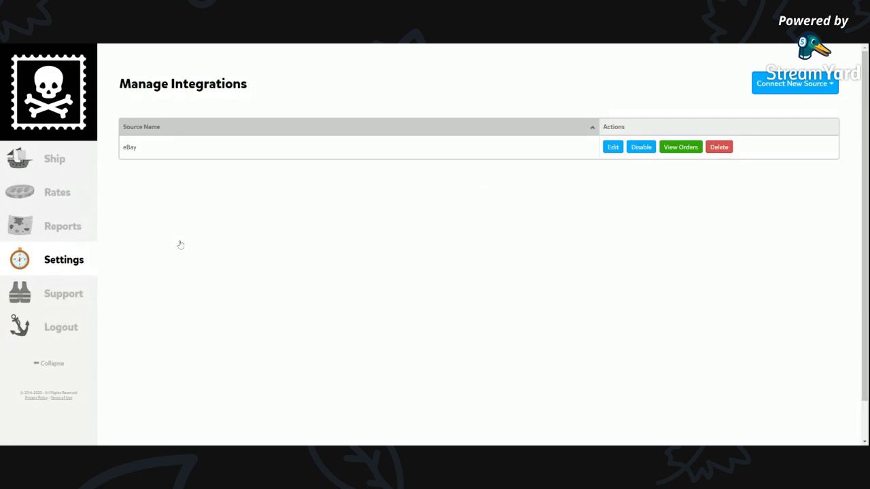
click(795, 82)
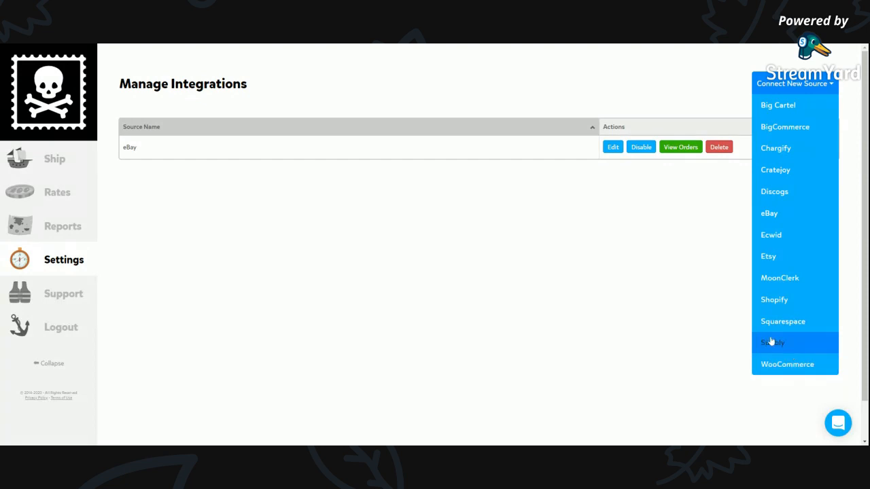
click(371, 264)
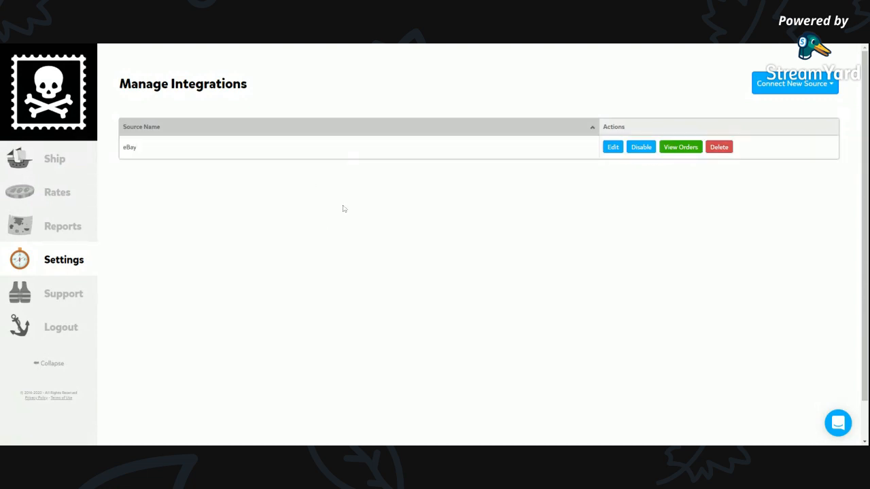
Look over the remaining settings categories and open the Tracking Emails settings.
click(62, 273)
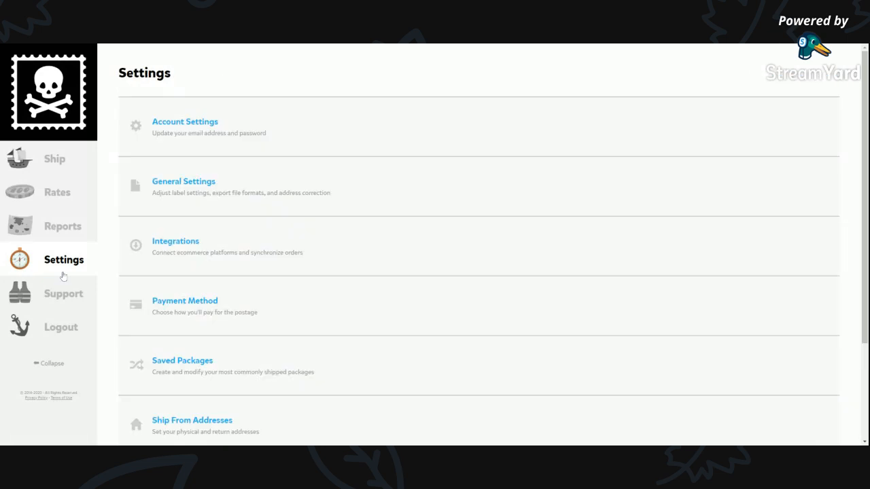
scroll(343, 280, down, 2)
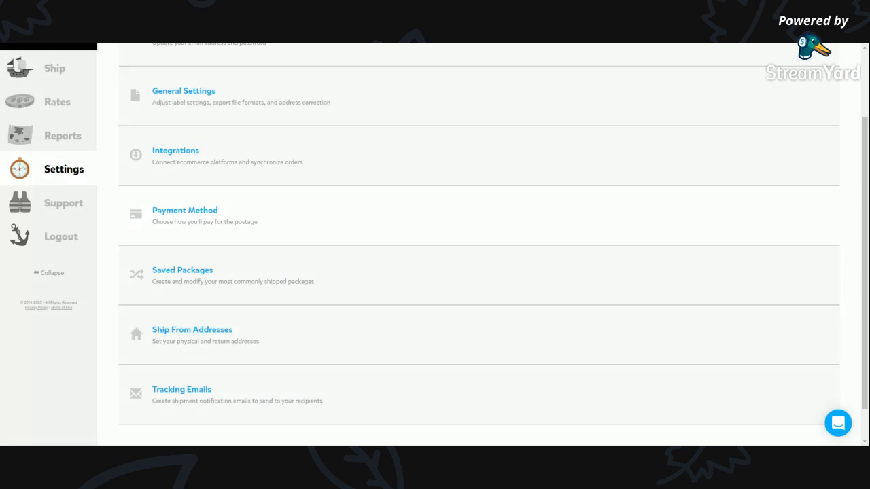
scroll(333, 235, down, 1)
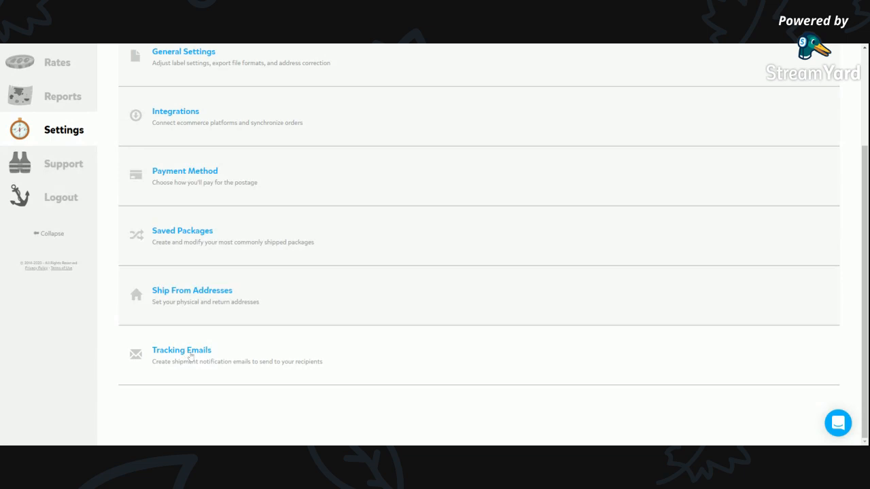
click(190, 354)
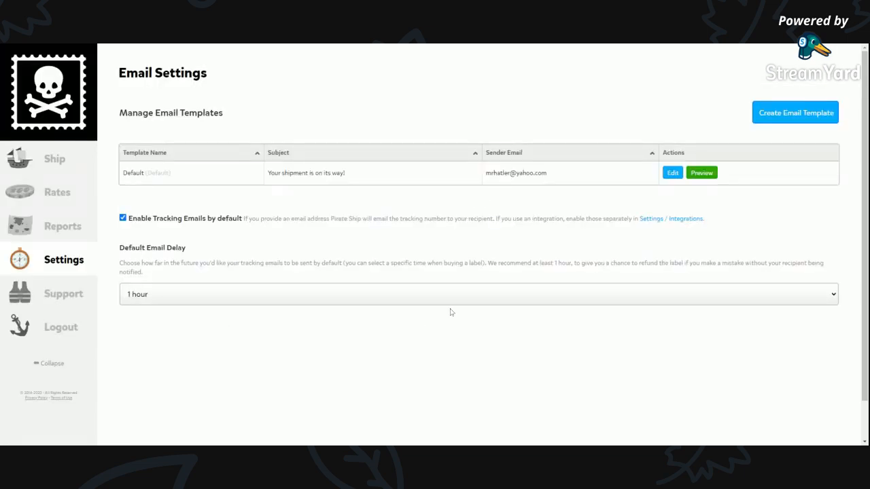
Start a quick rate quote and set the destination to zip code 95327 in the United States.
click(57, 196)
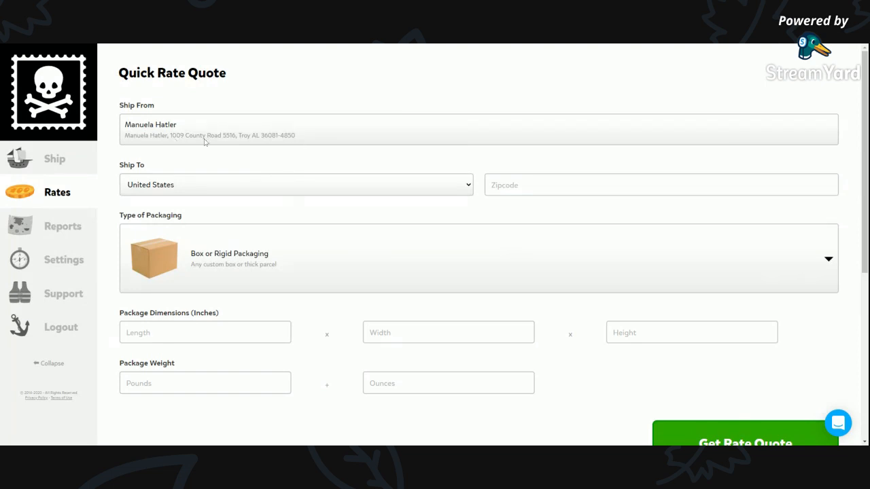
scroll(307, 167, down, 2)
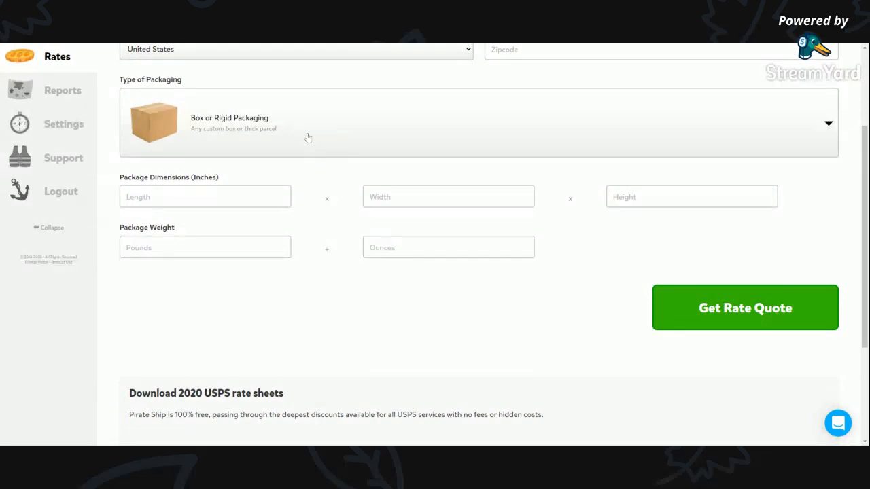
scroll(408, 111, up, 1)
click(662, 94)
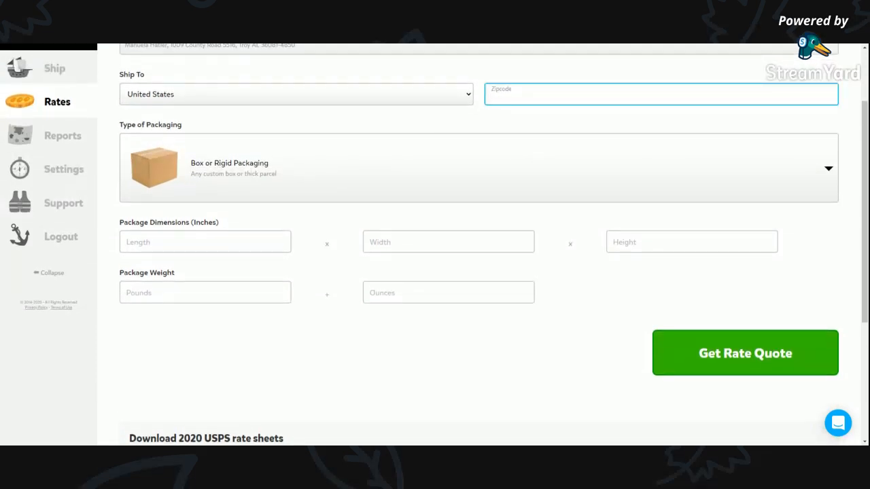
text(35327)
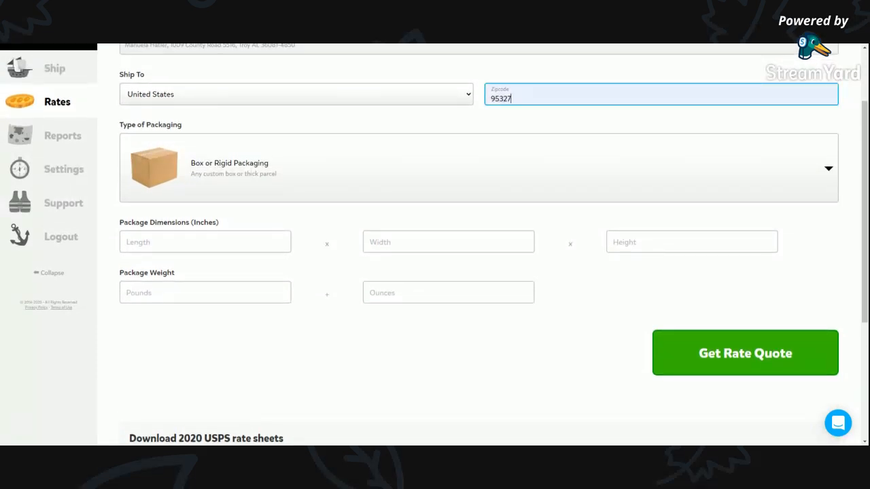
Look through the available packaging types for the rate quote, from custom boxes to Priority Mail Express envelopes.
click(365, 182)
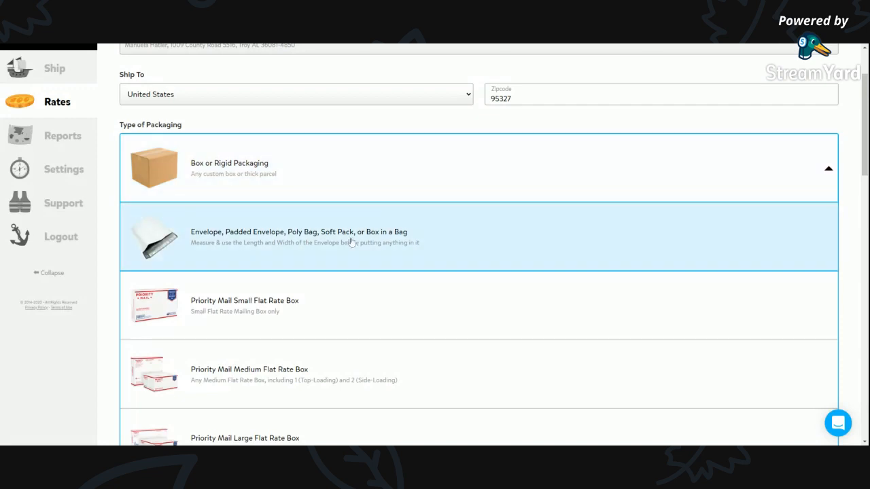
scroll(371, 243, down, 1)
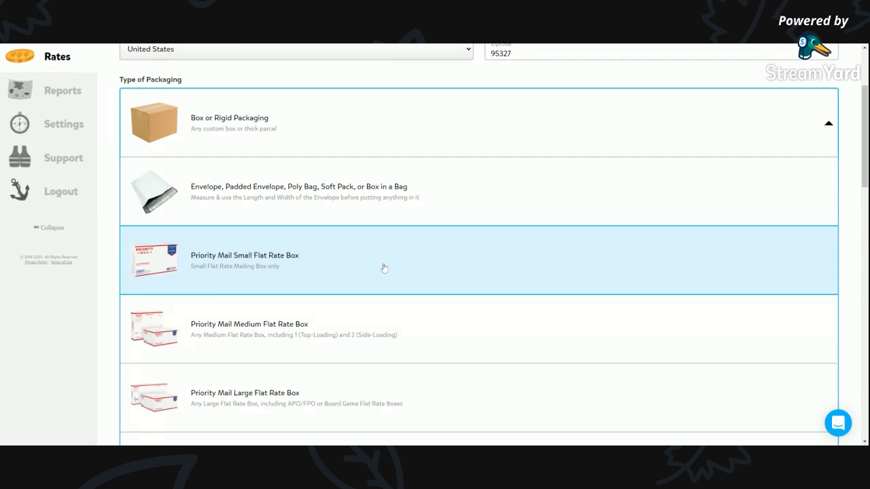
scroll(384, 268, down, 3)
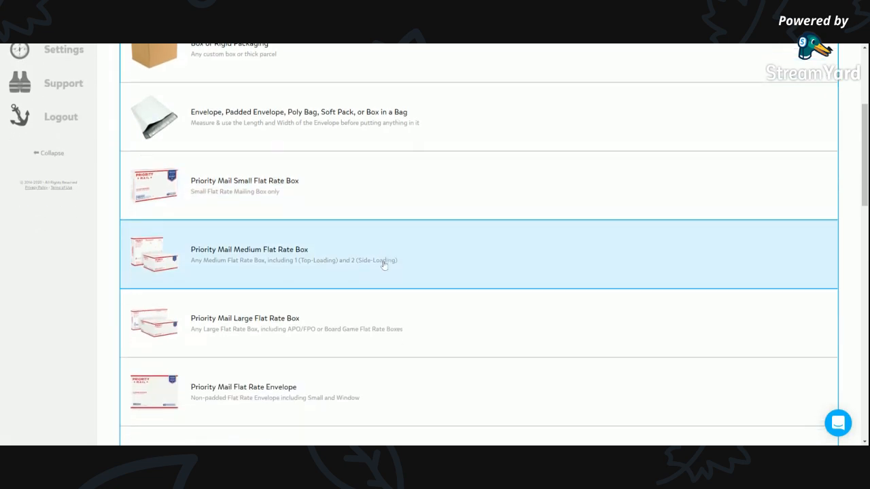
scroll(330, 207, down, 2)
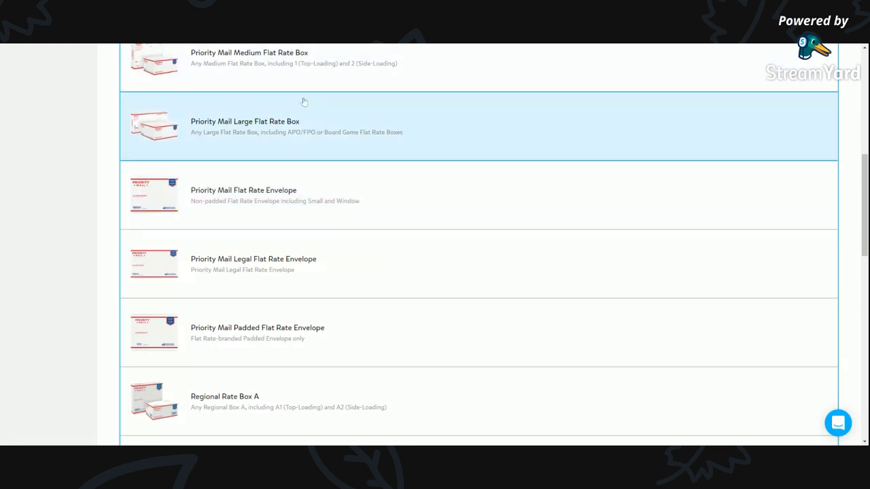
scroll(394, 200, down, 6)
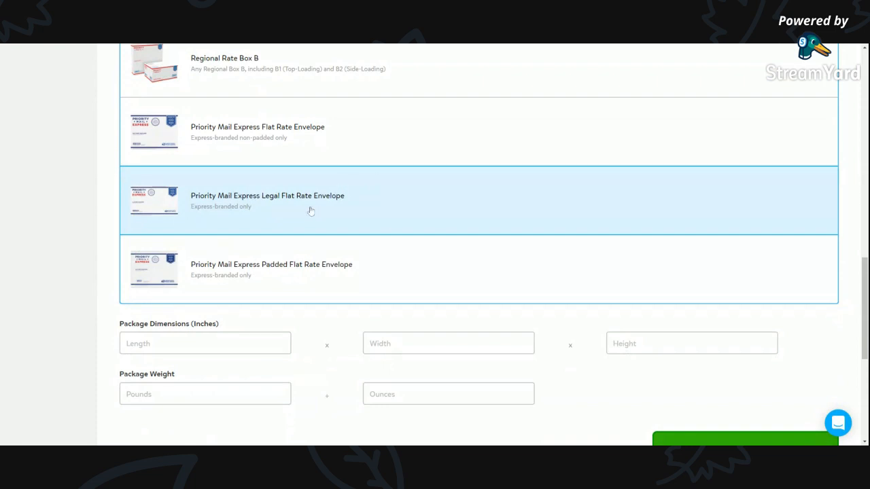
scroll(340, 209, down, 1)
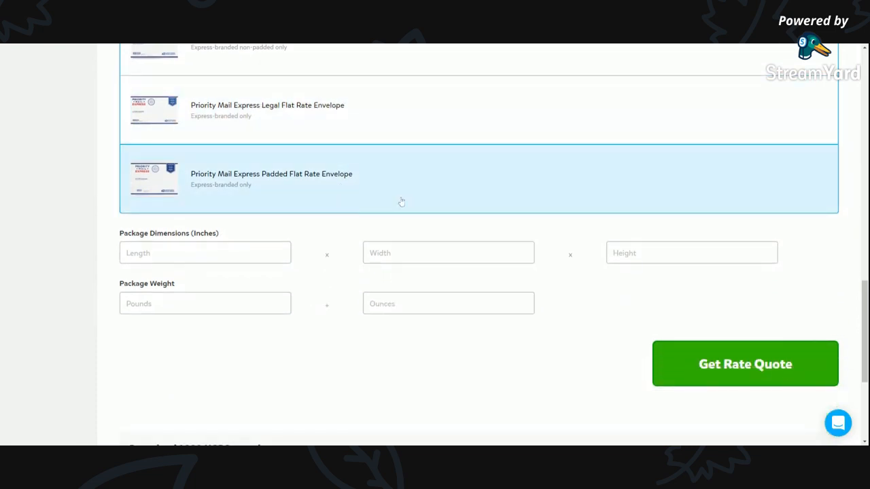
scroll(399, 202, up, 1)
scroll(399, 202, down, 2)
Keep Box or Rigid Packaging and set the package dimensions to 6 x 7 x 2 inches.
click(234, 215)
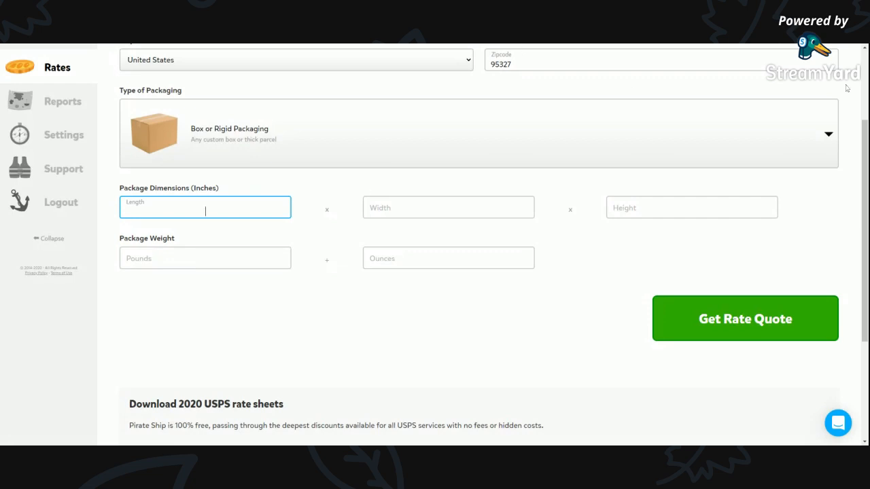
click(847, 44)
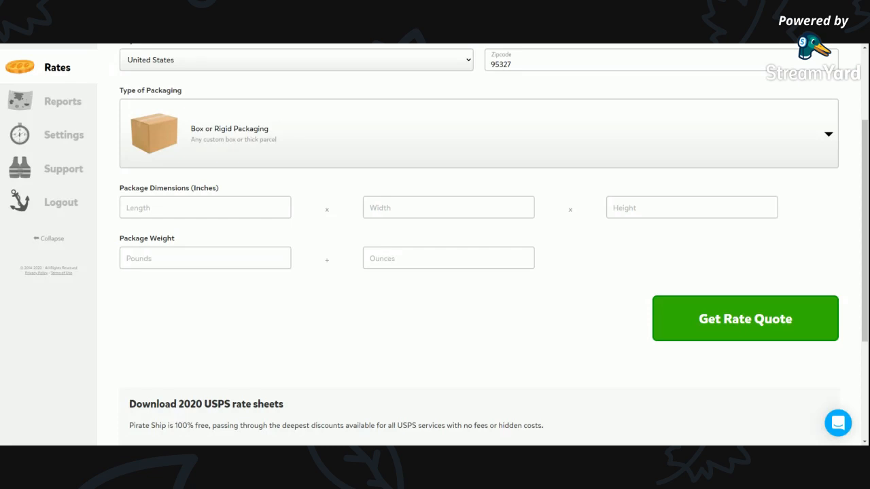
click(205, 211)
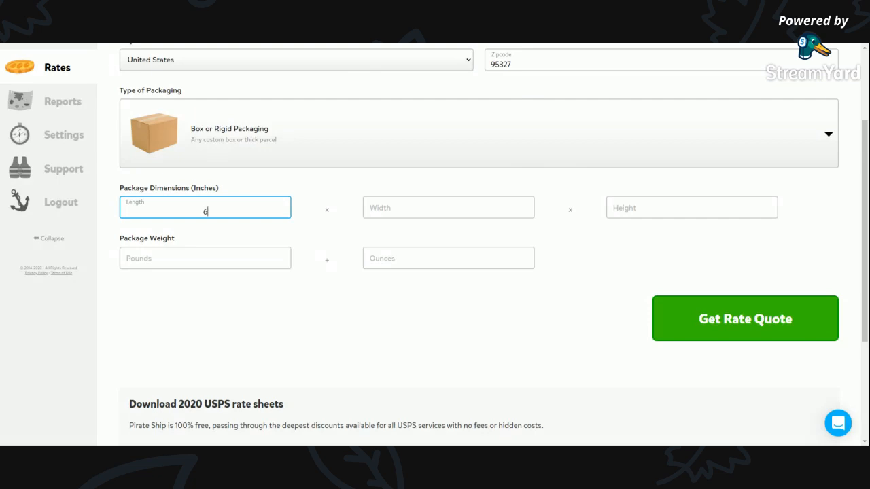
key(Tab)
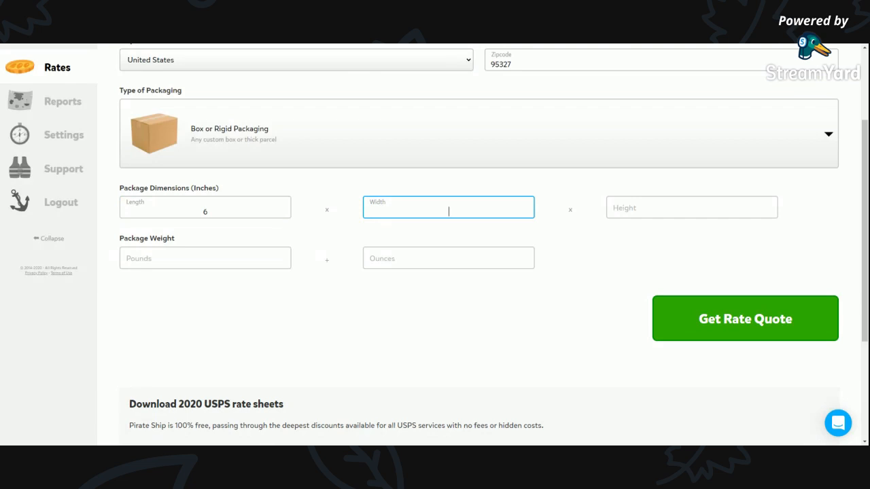
key(Tab)
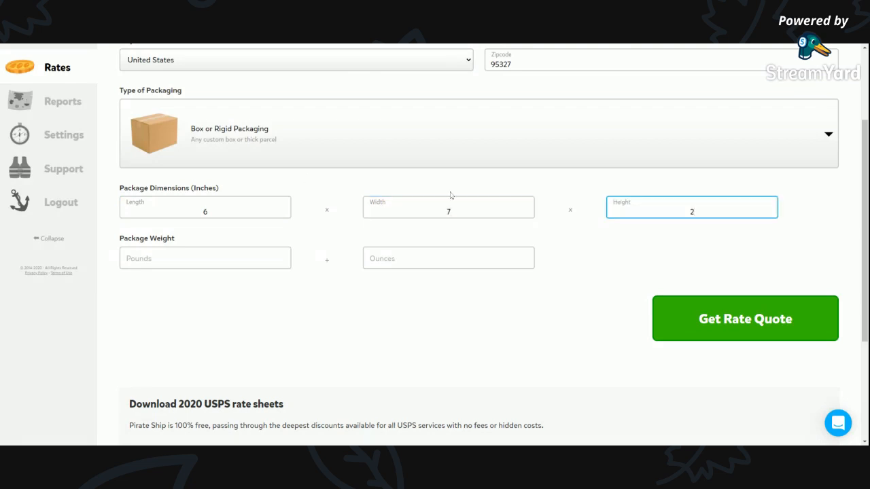
Set the package weight to 1 pound 6 ounces and get the rate quote.
key(Tab)
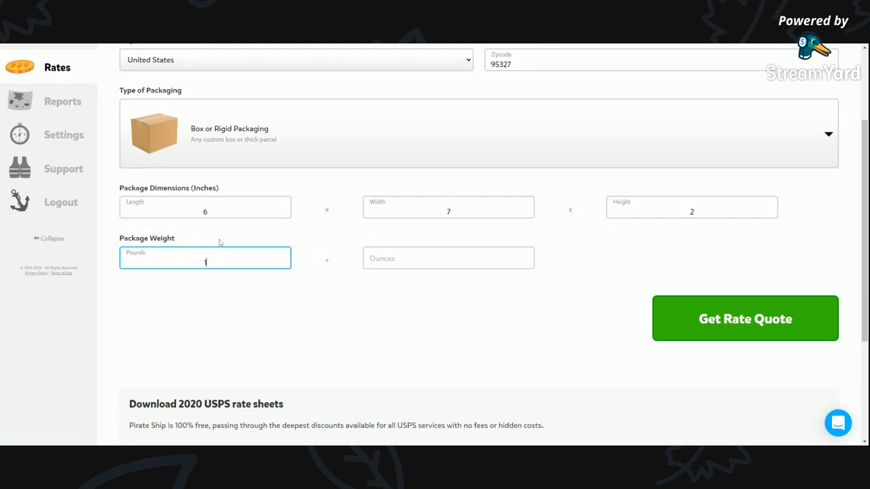
click(449, 261)
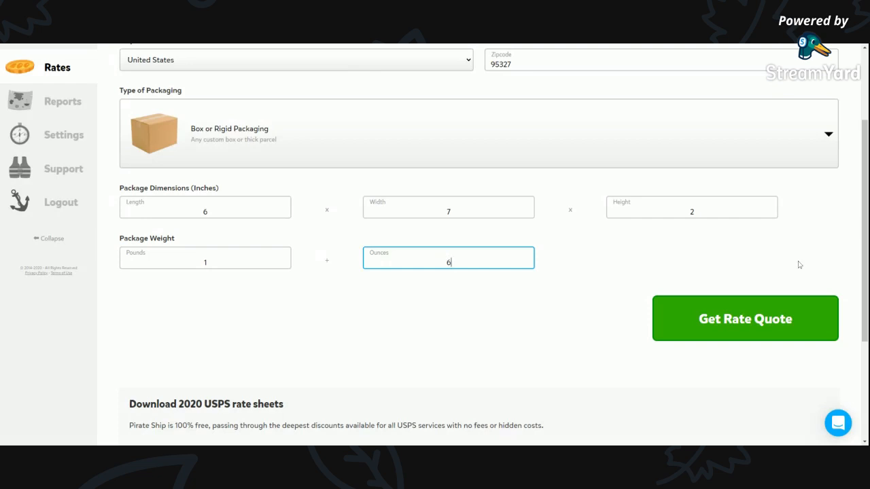
click(761, 319)
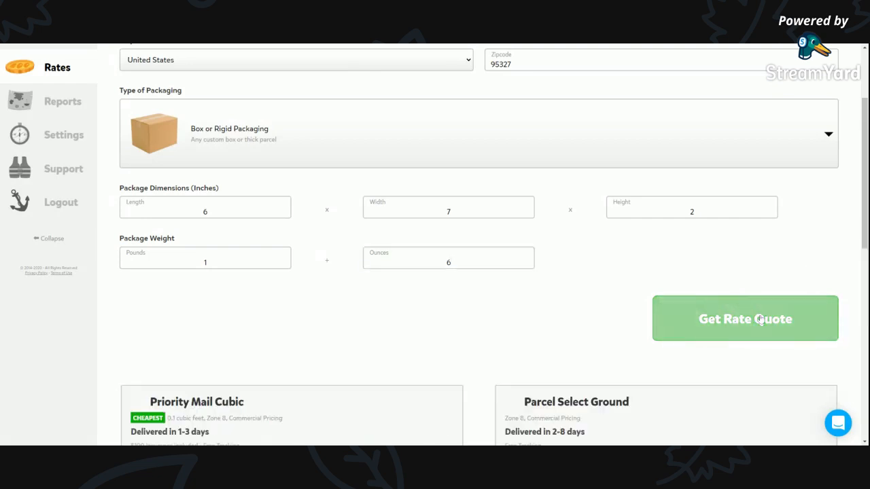
Compare the quoted prices, delivery times and savings of the available mail services for the box.
scroll(528, 327, up, 5)
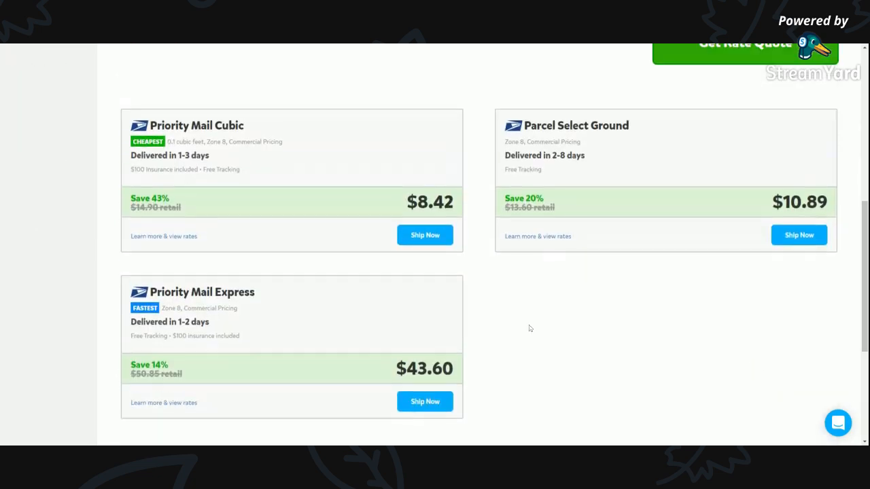
scroll(483, 249, down, 4)
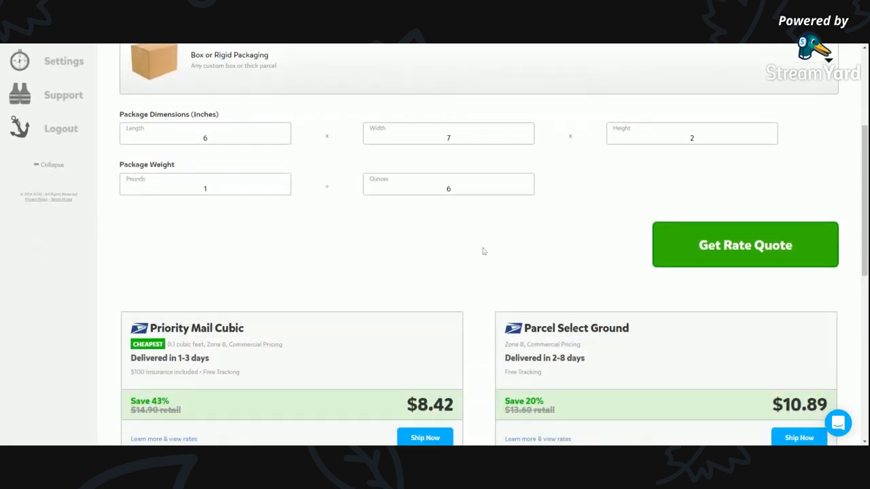
scroll(546, 237, up, 5)
scroll(544, 228, down, 5)
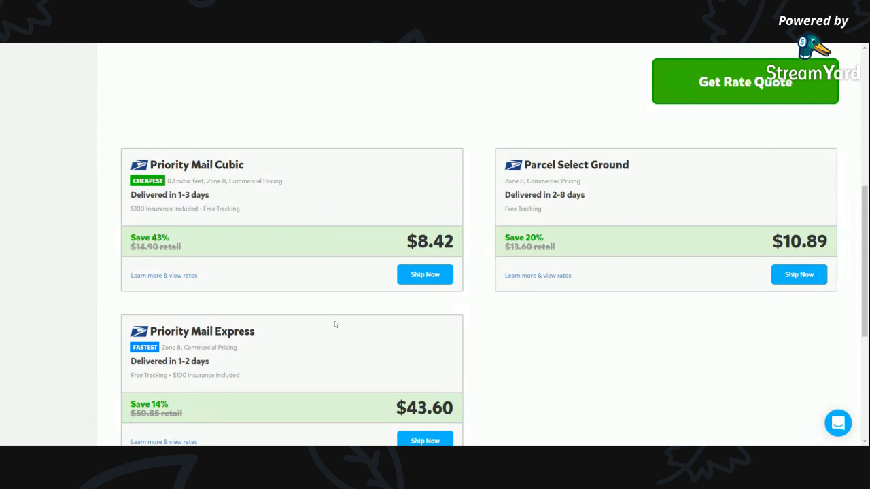
scroll(344, 369, up, 5)
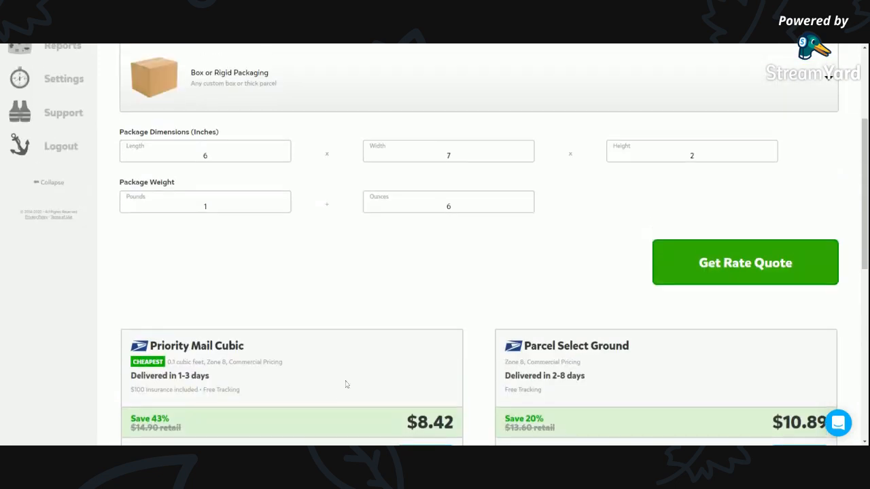
Switch the quote's packaging to Envelope, Padded Envelope, Poly Bag, Soft Pack, or Box in a Bag and request the rates.
click(288, 204)
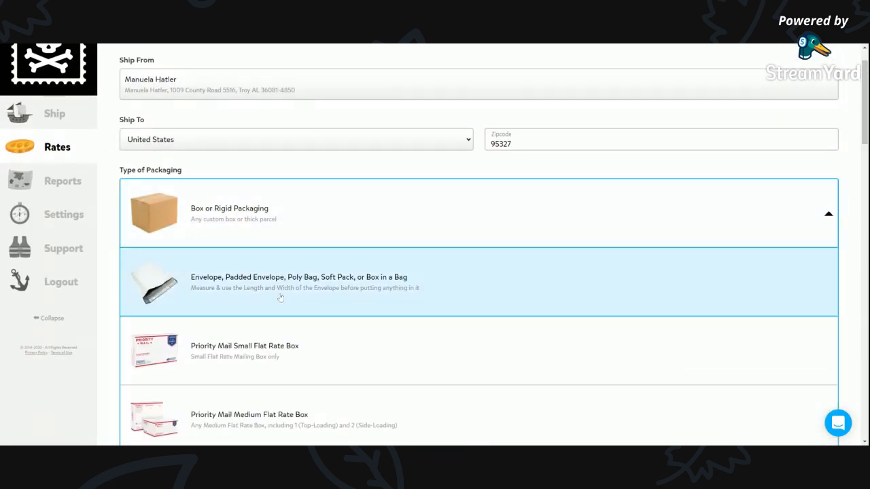
click(282, 295)
click(741, 387)
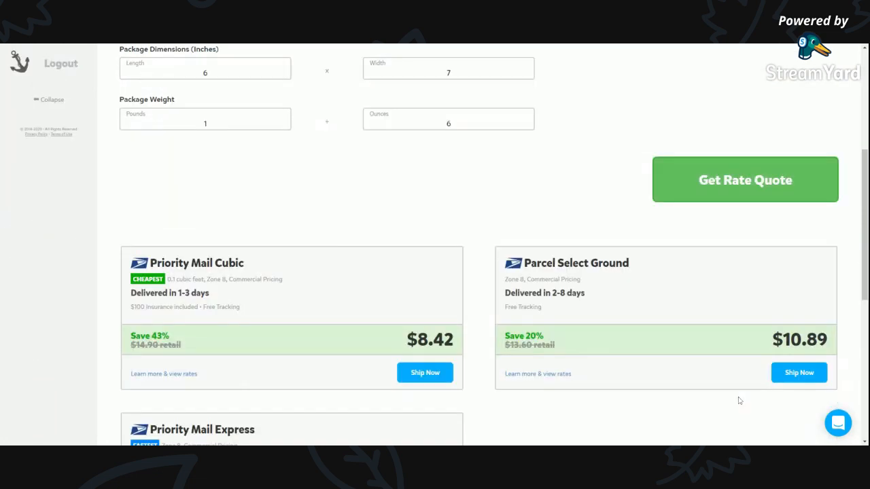
scroll(696, 326, up, 6)
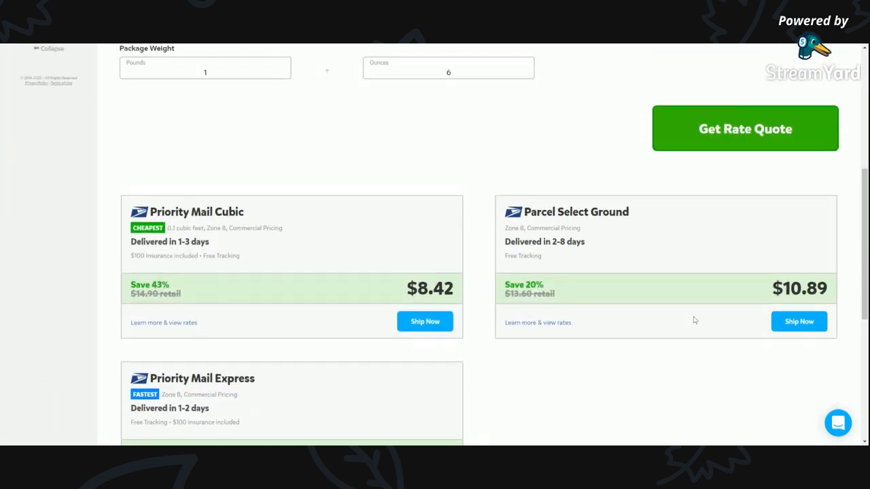
Change the quote's packaging type to Priority Mail Flat Rate Envelope and get the updated rate quote.
click(402, 233)
scroll(410, 317, down, 5)
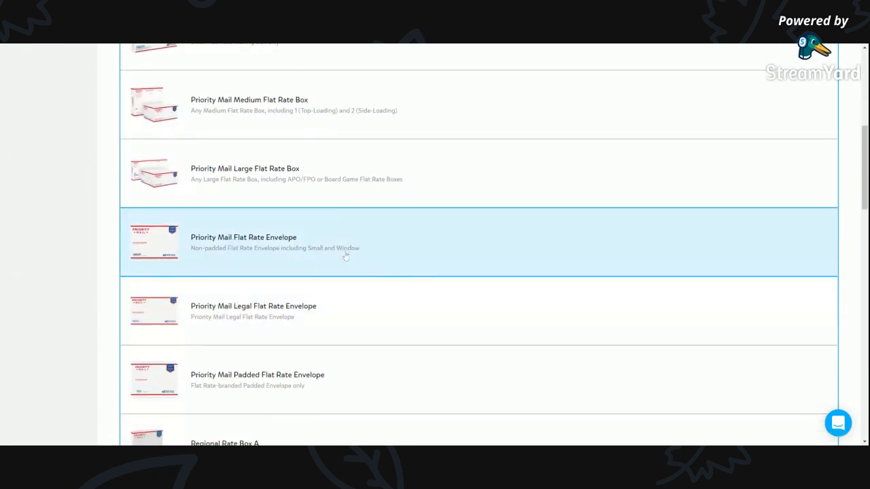
click(276, 255)
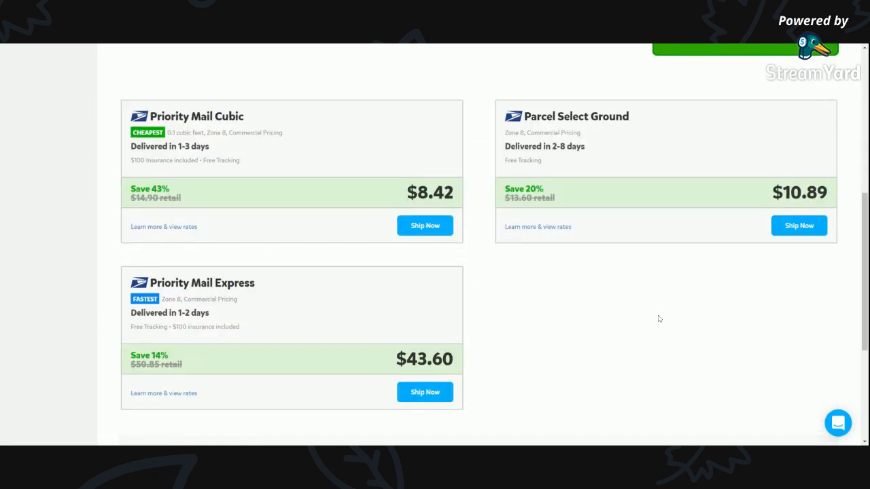
scroll(680, 287, up, 3)
click(736, 221)
scroll(571, 240, up, 2)
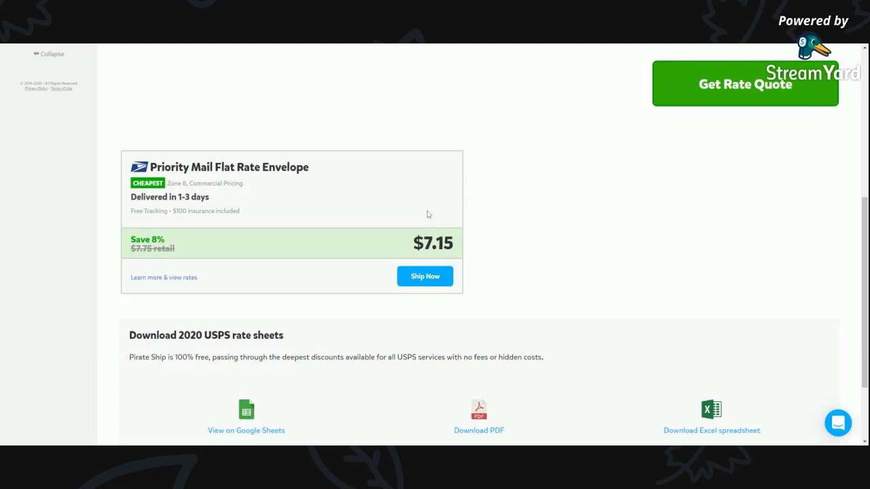
Go to the shipments area and start creating a single shipping label.
scroll(476, 256, up, 3)
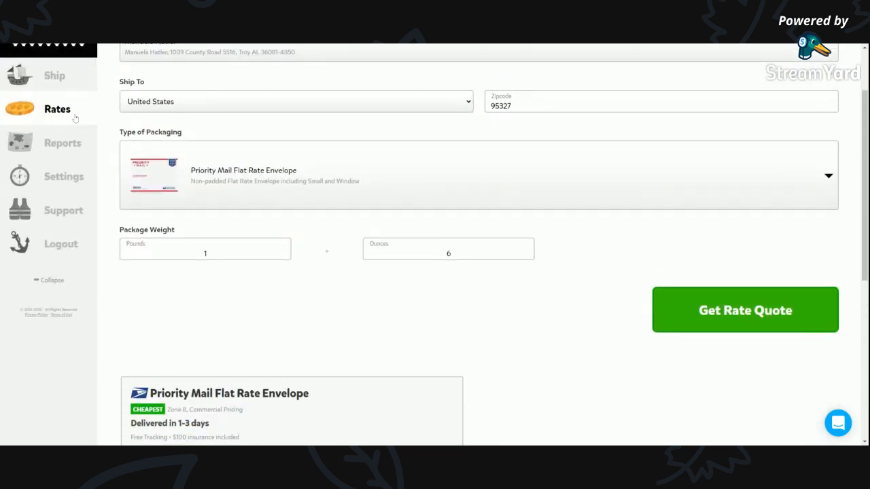
click(58, 76)
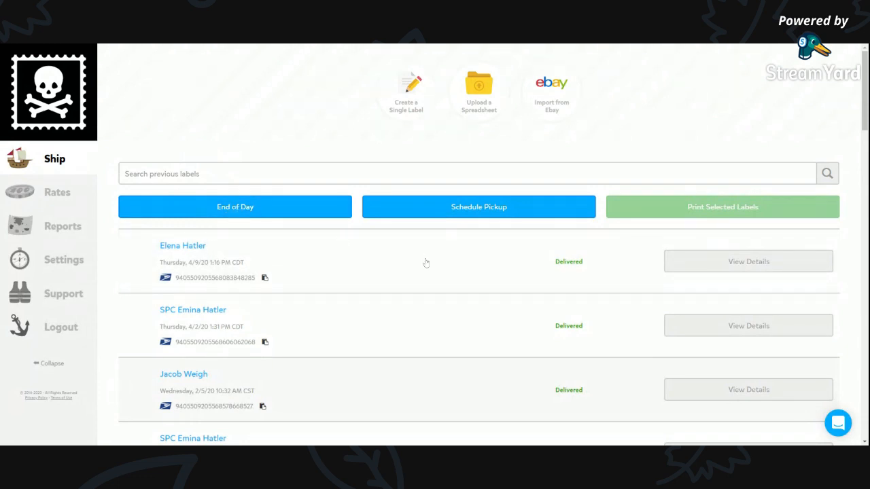
click(327, 174)
click(263, 125)
mouse_move(95, 164)
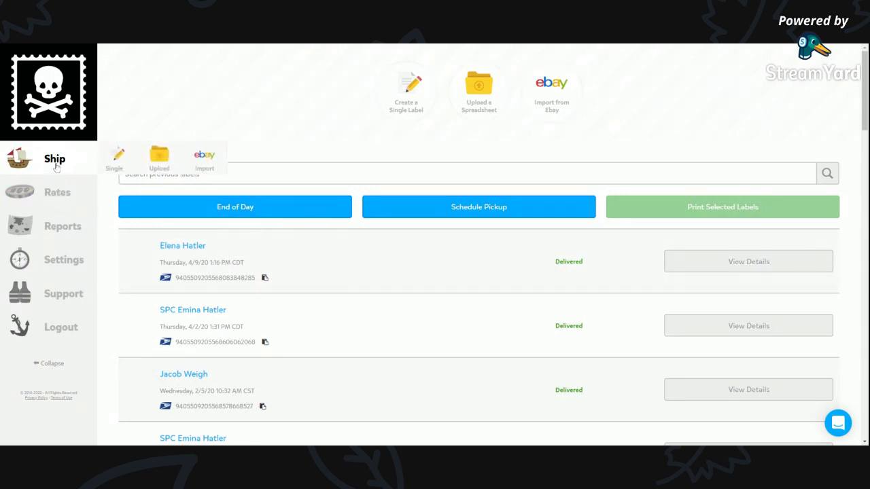
click(122, 160)
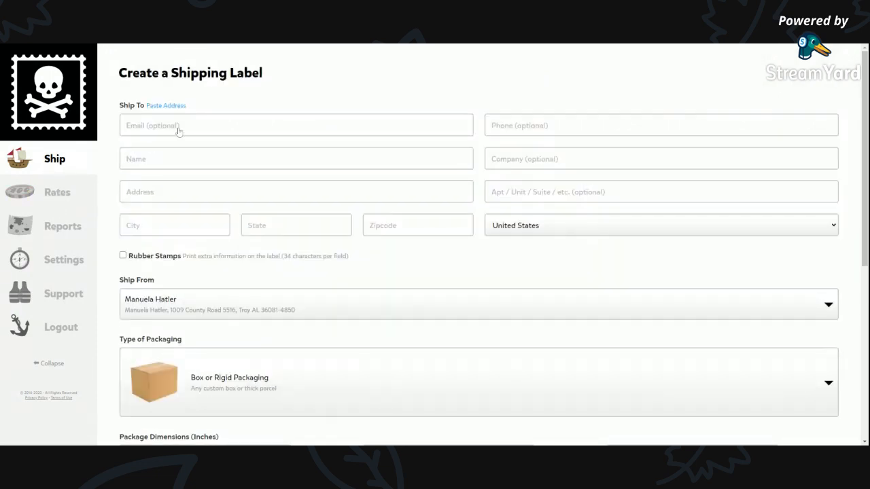
Fill in the label's recipient name and address from the matching saved SPC contact.
click(185, 162)
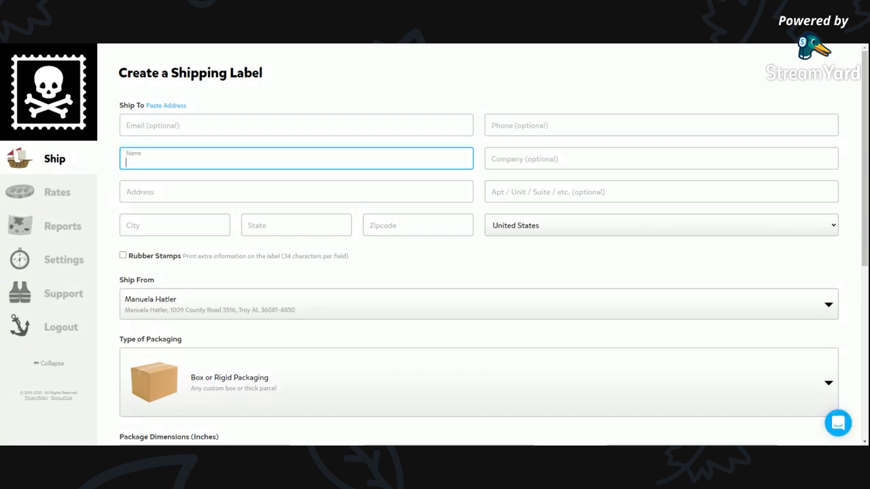
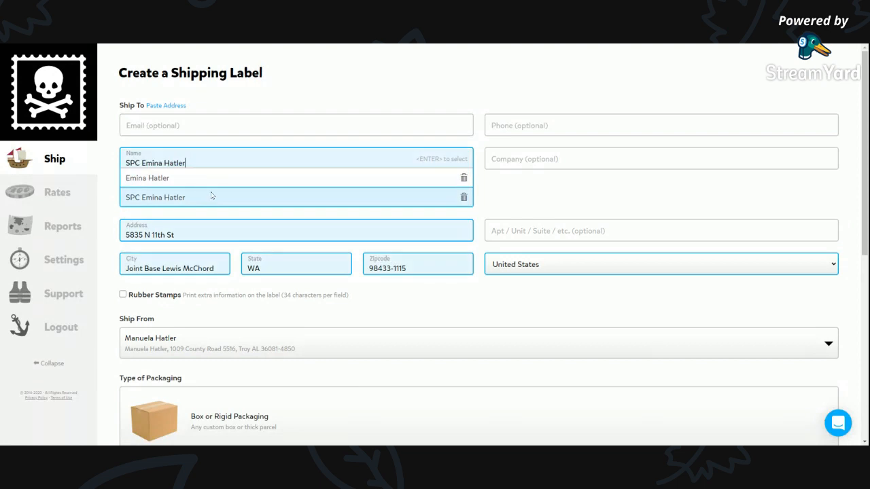
click(209, 197)
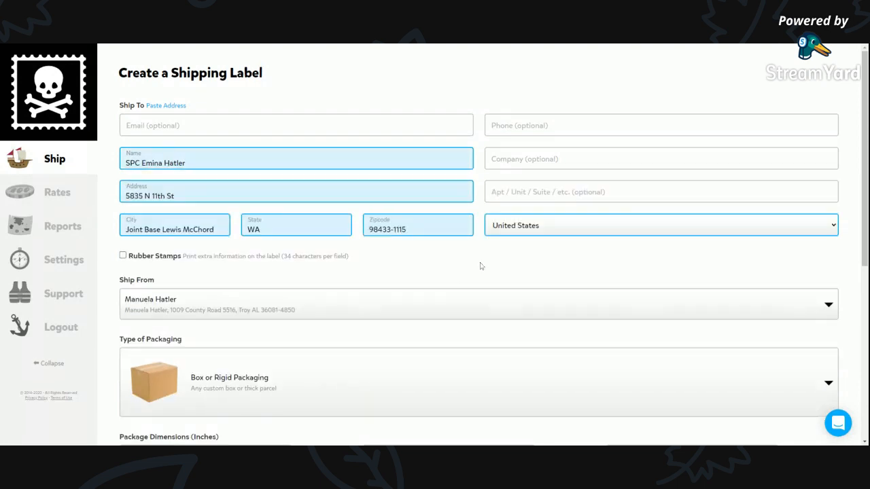
Set the label's packaging type to Priority Mail Flat Rate Envelope.
scroll(412, 206, down, 5)
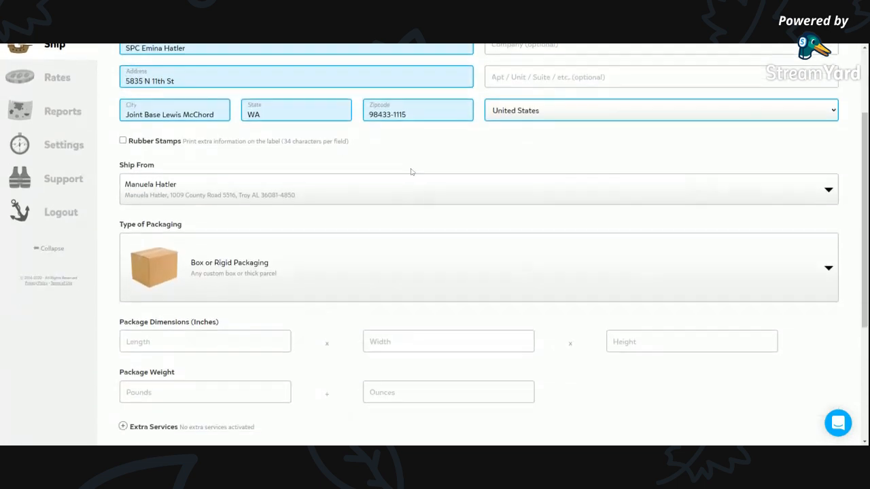
click(303, 162)
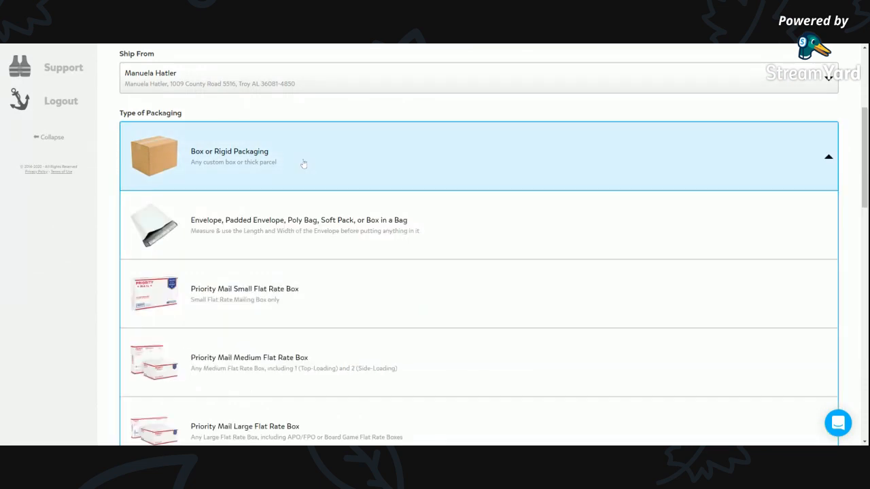
scroll(307, 246, down, 2)
scroll(309, 244, down, 3)
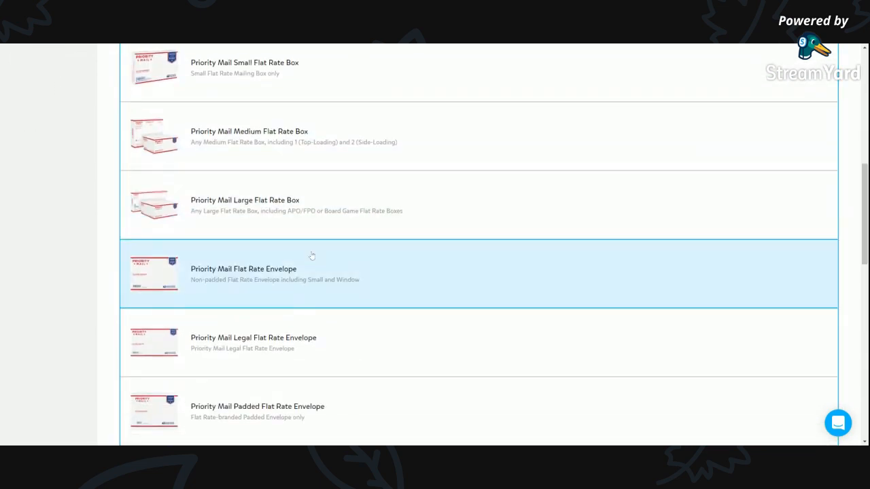
click(314, 272)
Set the label's package weight to 1 pound 6 ounces and get the rates.
click(206, 189)
text(1)
key(Tab)
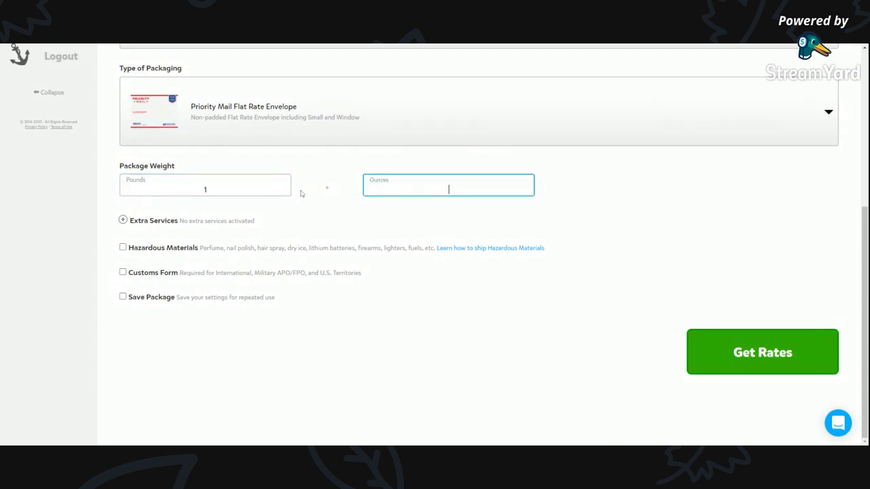
text(6)
click(362, 204)
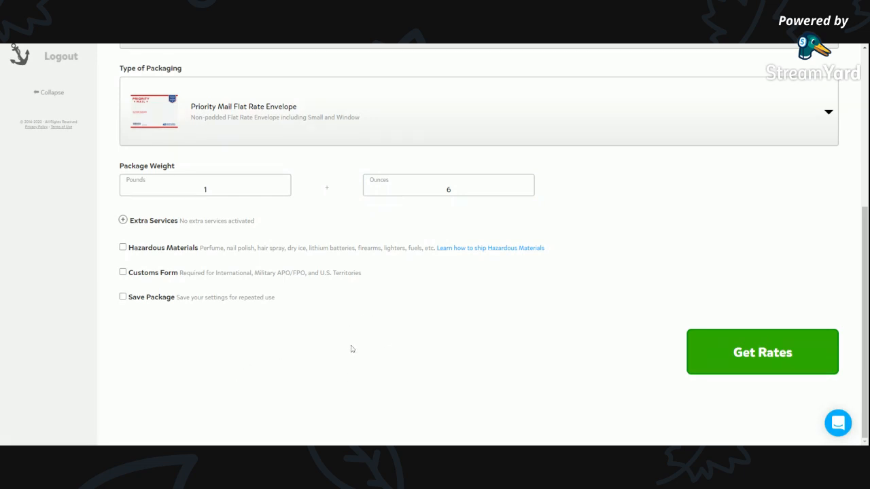
click(758, 362)
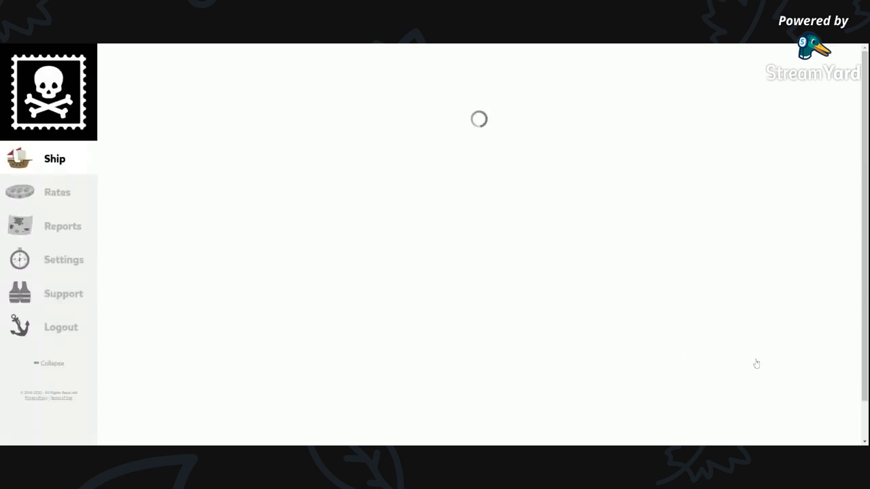
Set the ship date to 07/23/2020 and buy the label.
scroll(479, 265, down, 1)
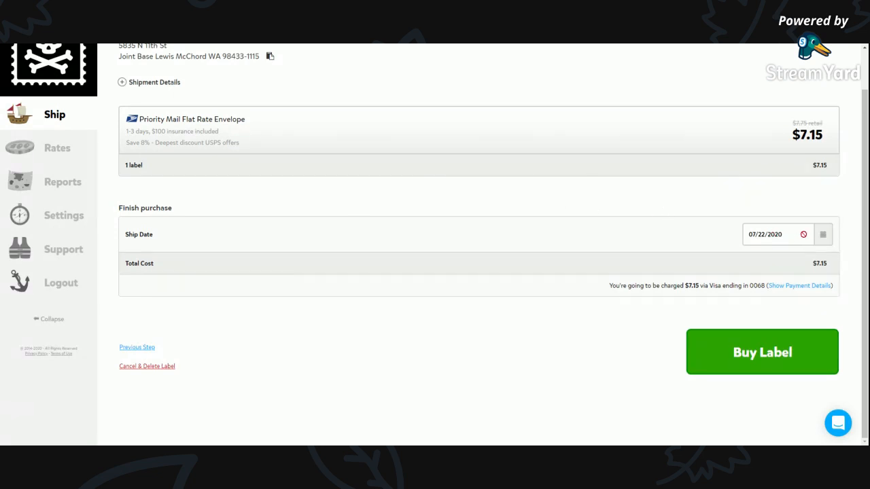
click(824, 238)
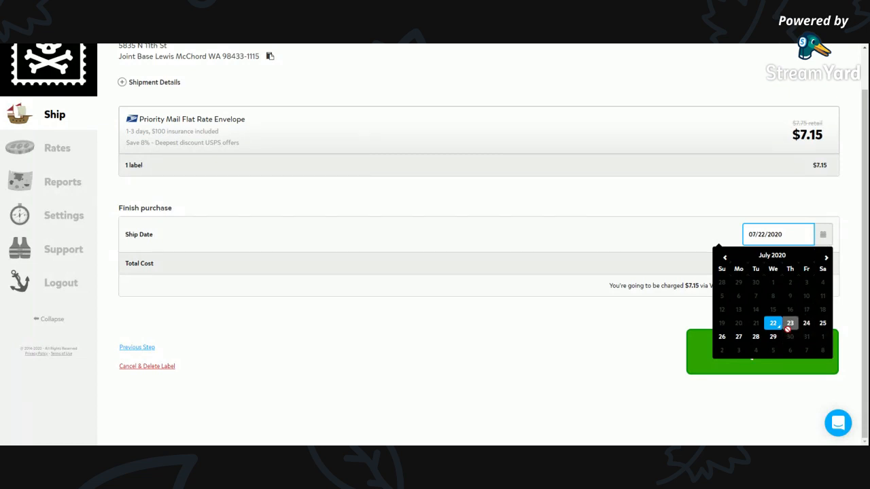
click(790, 325)
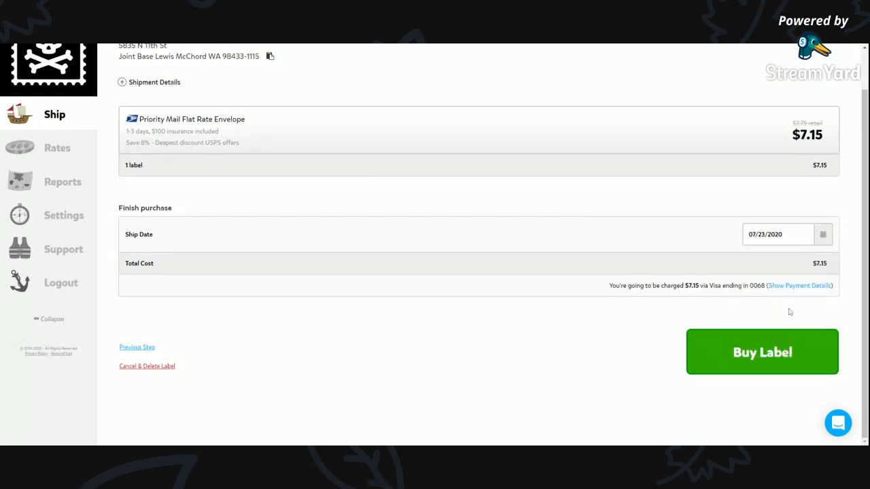
click(781, 359)
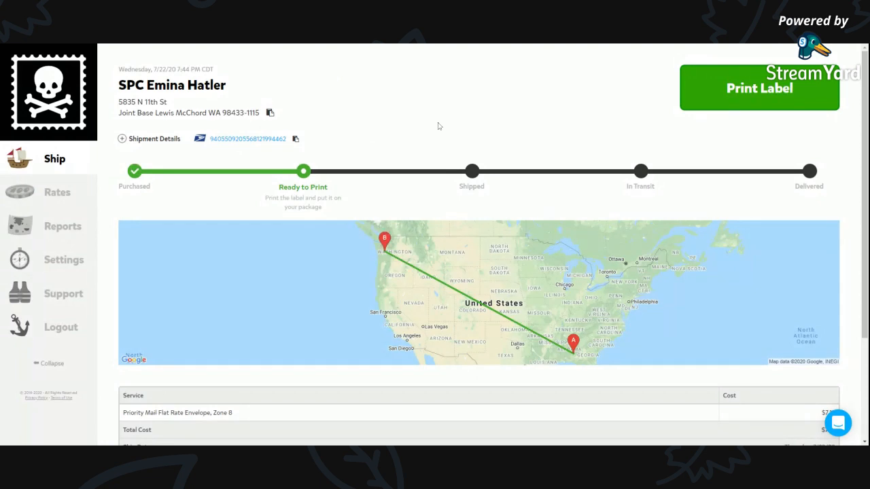
Review the purchased shipment's details, open its 4x6" shipping label for printing, and close the label preview.
scroll(496, 136, down, 2)
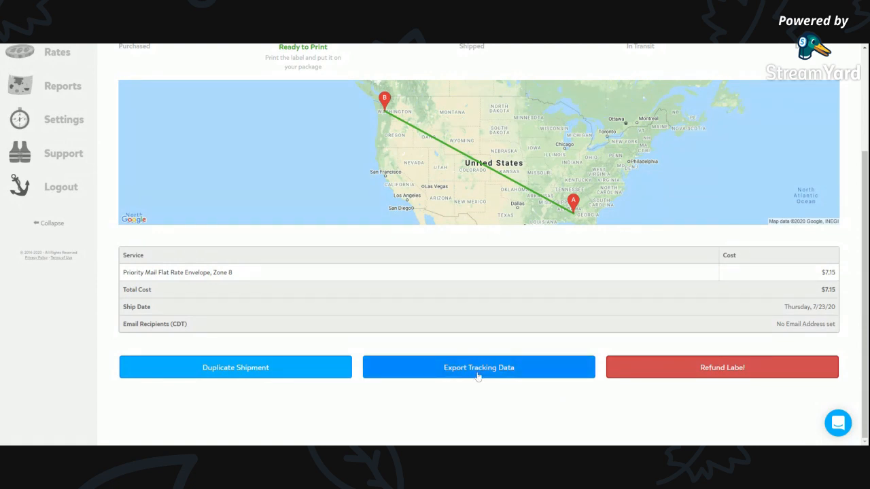
scroll(476, 374, up, 3)
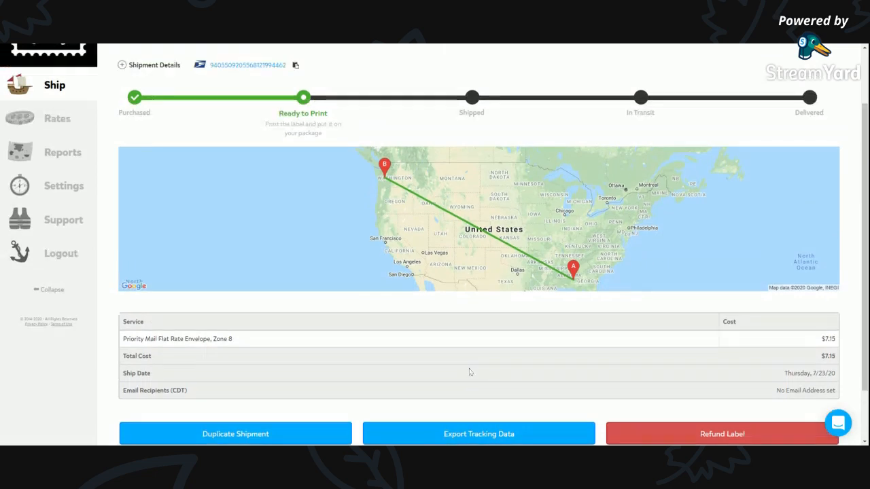
click(762, 96)
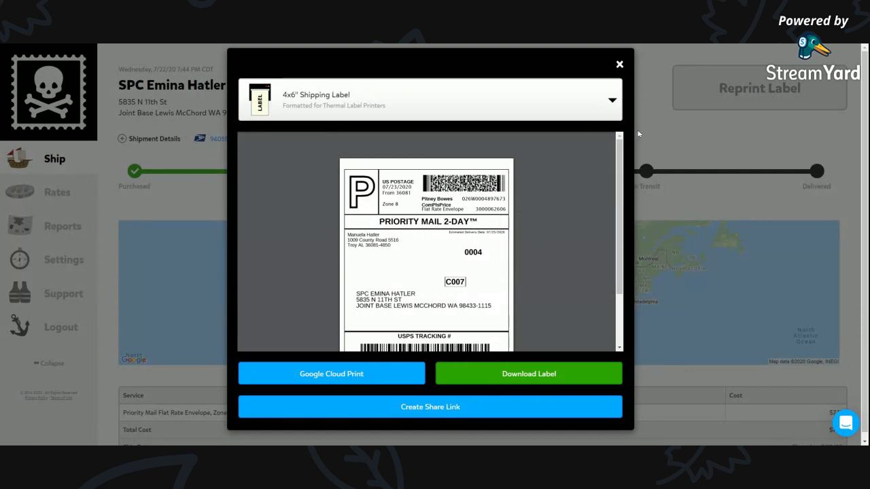
click(619, 65)
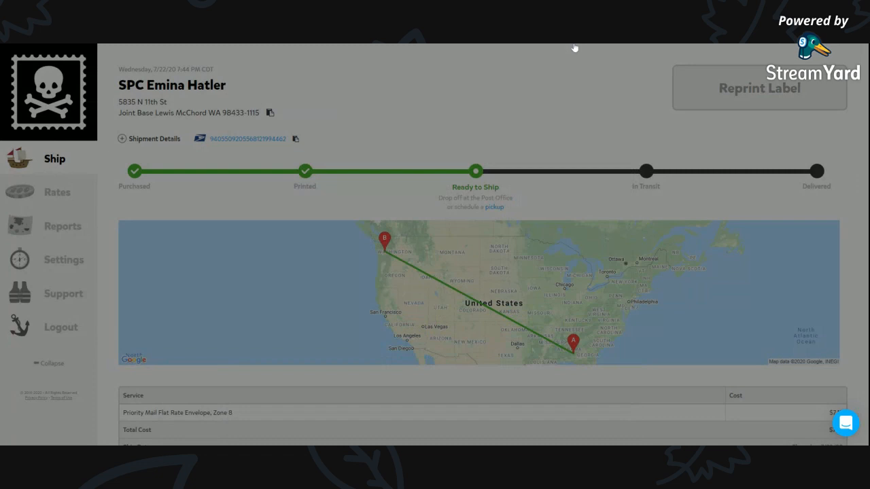